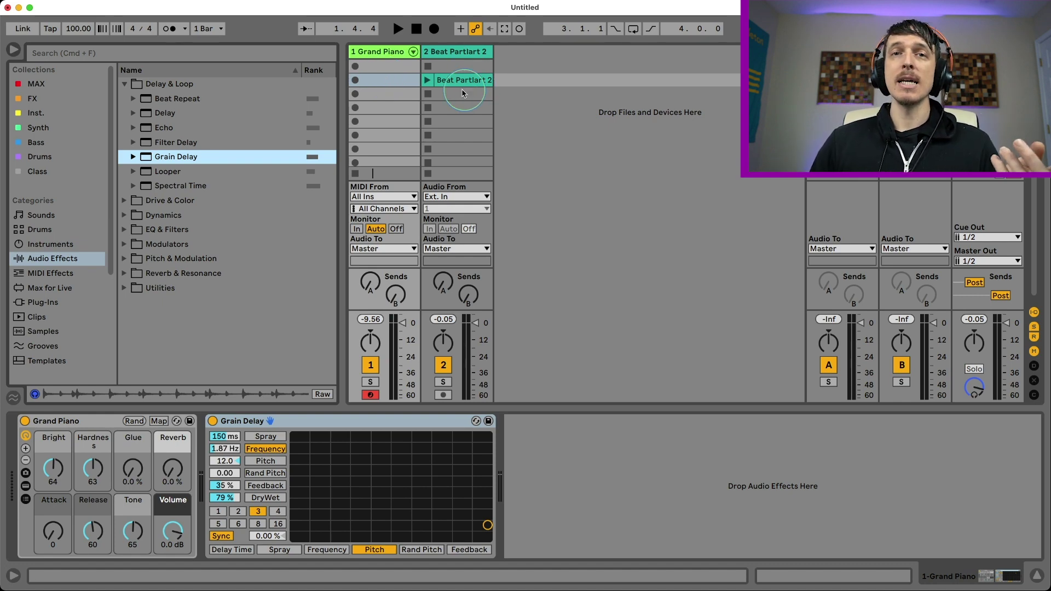
# Step: Replace the Grand Piano track's Grain Delay with a fresh default one, and set its Feedback to 40% and DryWet to 75%
pyautogui.click(393, 424)
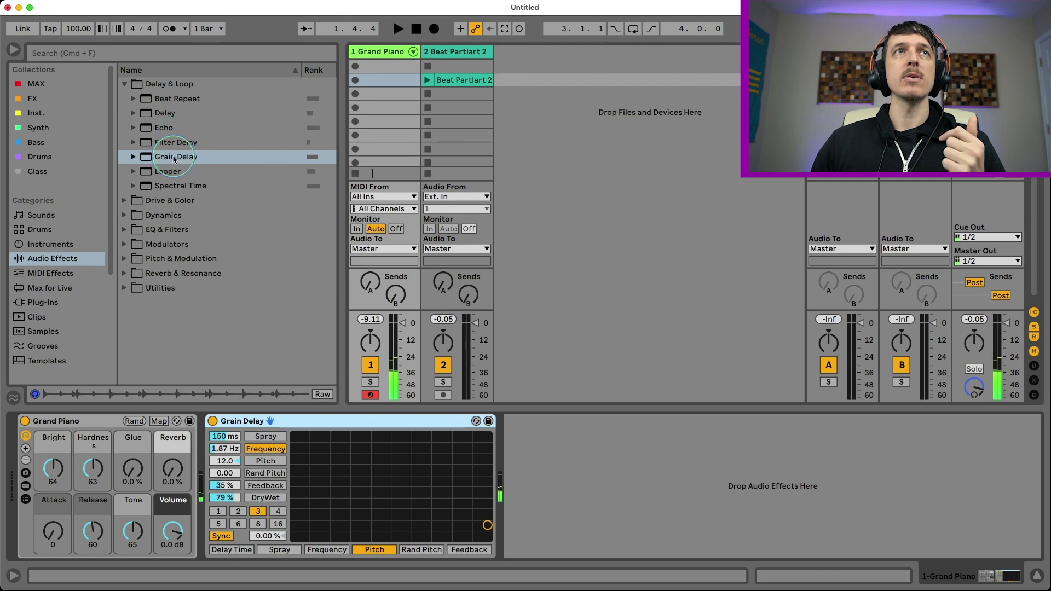
pyautogui.moveTo(176, 156); pyautogui.dragTo(332, 427)
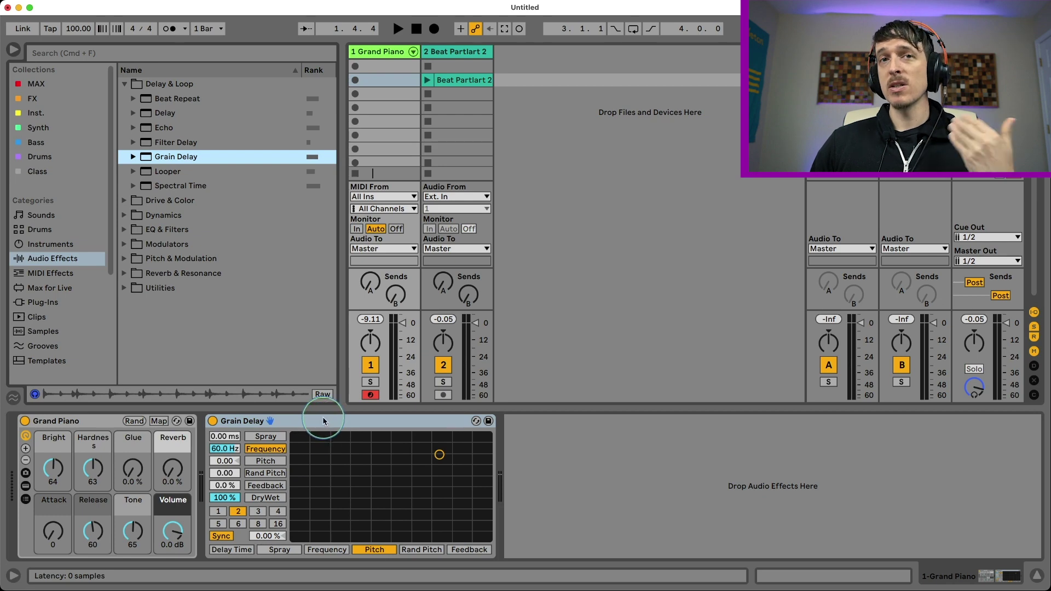
pyautogui.click(225, 497)
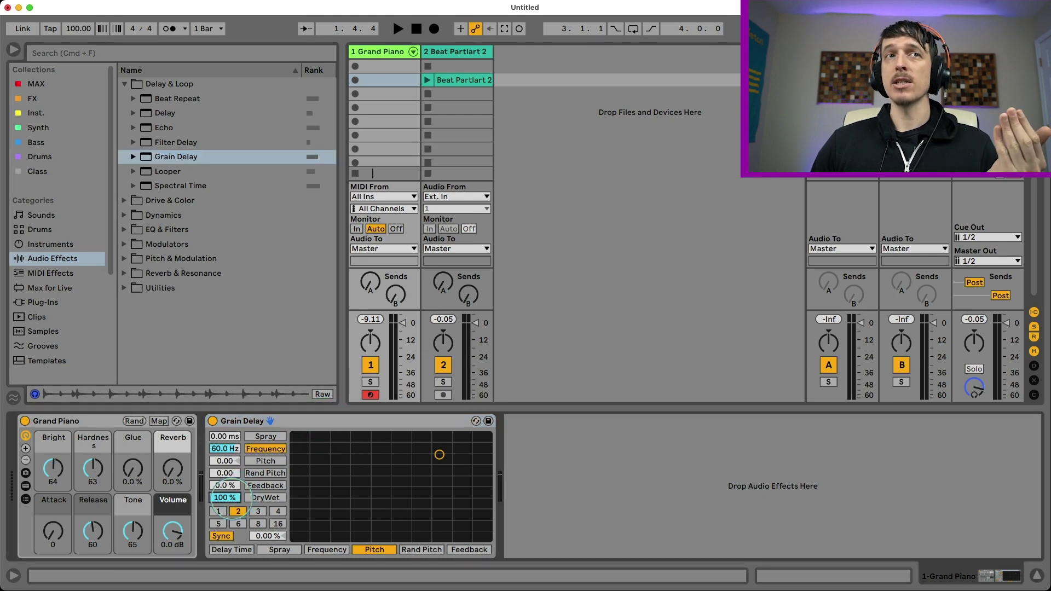
pyautogui.click(254, 512)
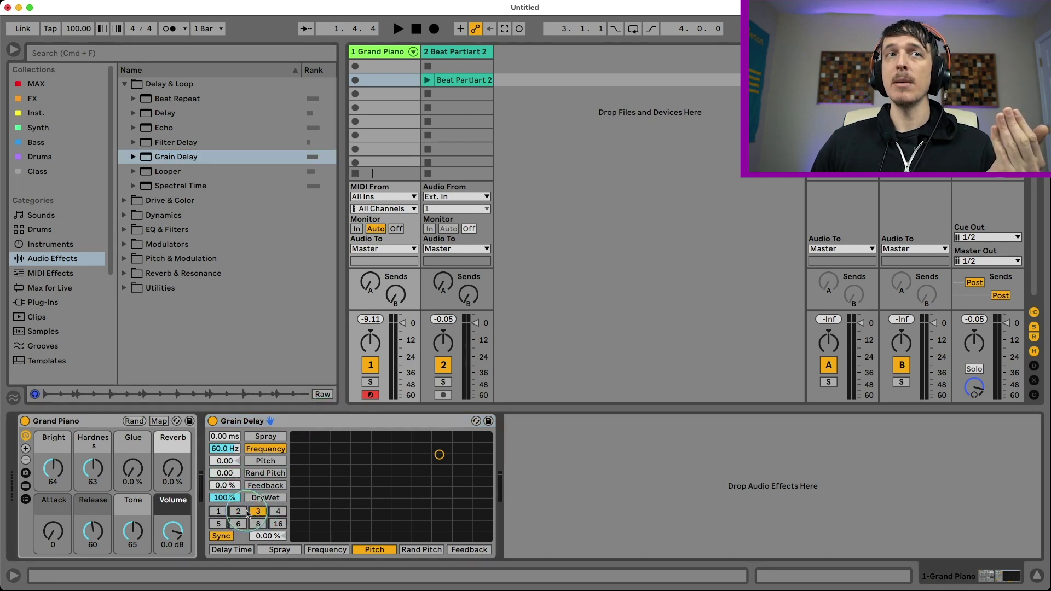
pyautogui.click(237, 512)
pyautogui.click(225, 486)
pyautogui.moveTo(225, 486); pyautogui.dragTo(230, 512)
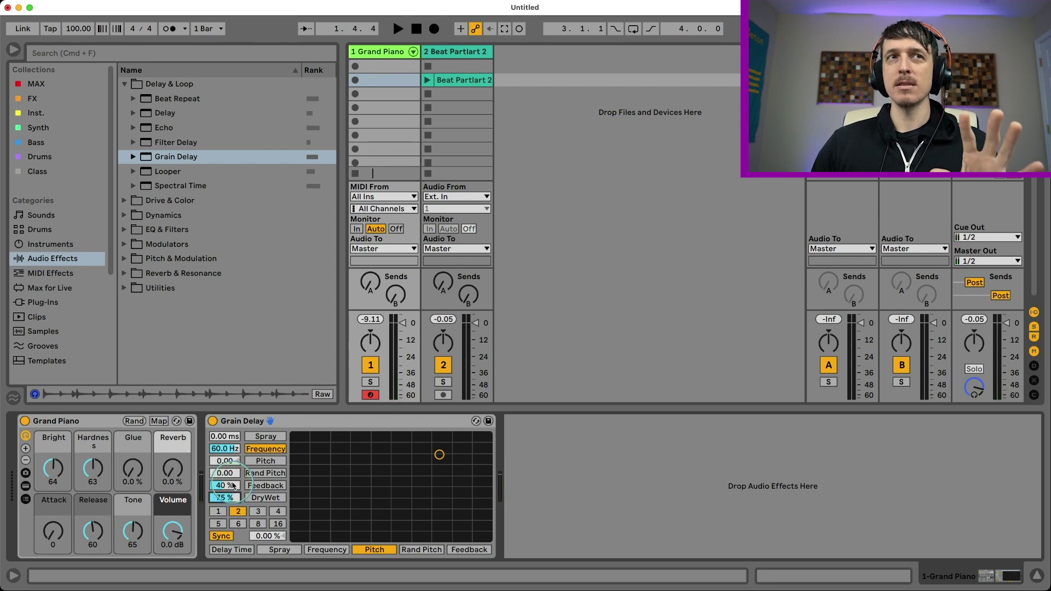
# Step: Try a Random Pitch of 1.19 and a Pitch of 12 in the Grain Delay, resetting each to 0
pyautogui.moveTo(225, 473); pyautogui.dragTo(226, 463)
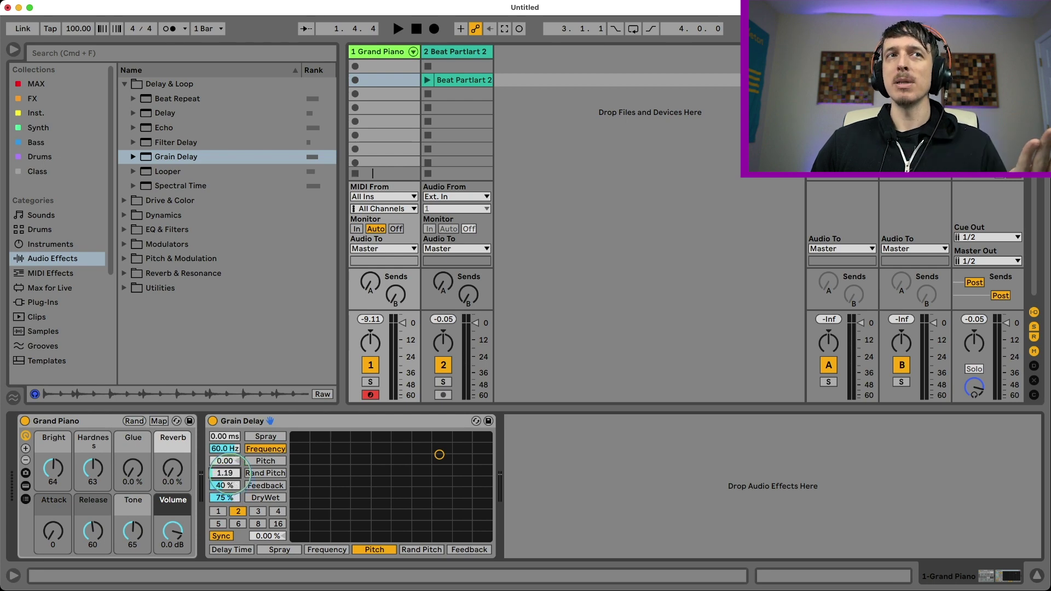
pyautogui.moveTo(229, 478)
pyautogui.mouseDown()
pyautogui.moveTo(230, 468)
pyautogui.moveTo(230, 493)
pyautogui.mouseUp()
pyautogui.click(226, 461)
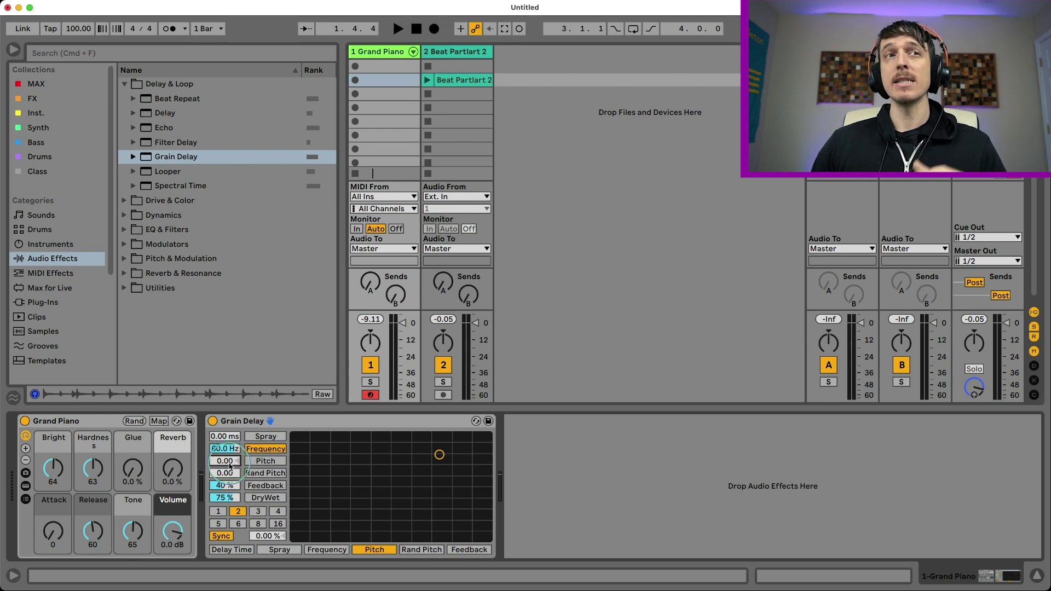
pyautogui.moveTo(229, 466); pyautogui.dragTo(228, 432)
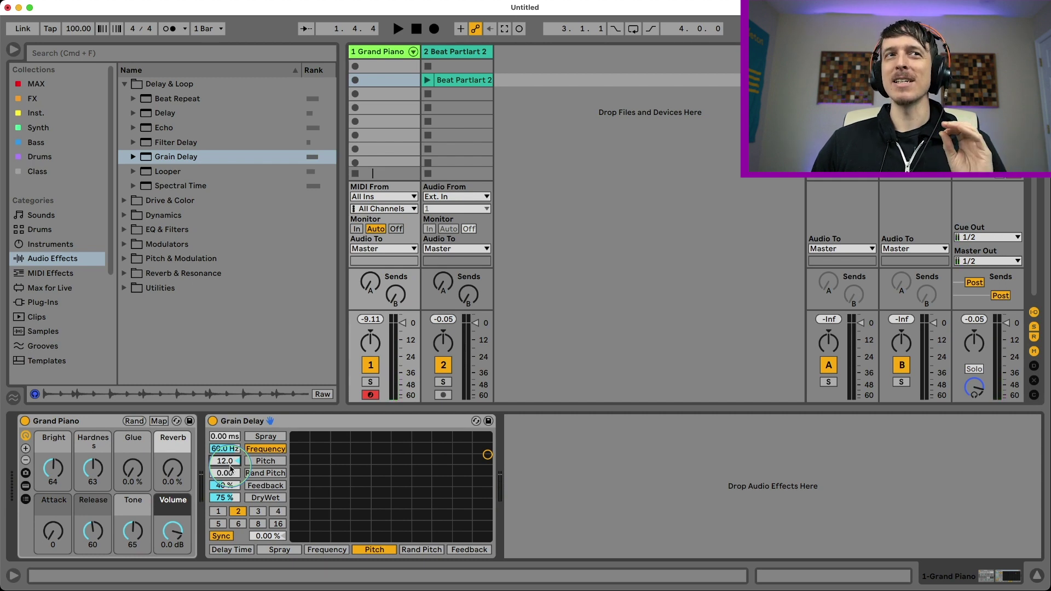
pyautogui.doubleClick(229, 462)
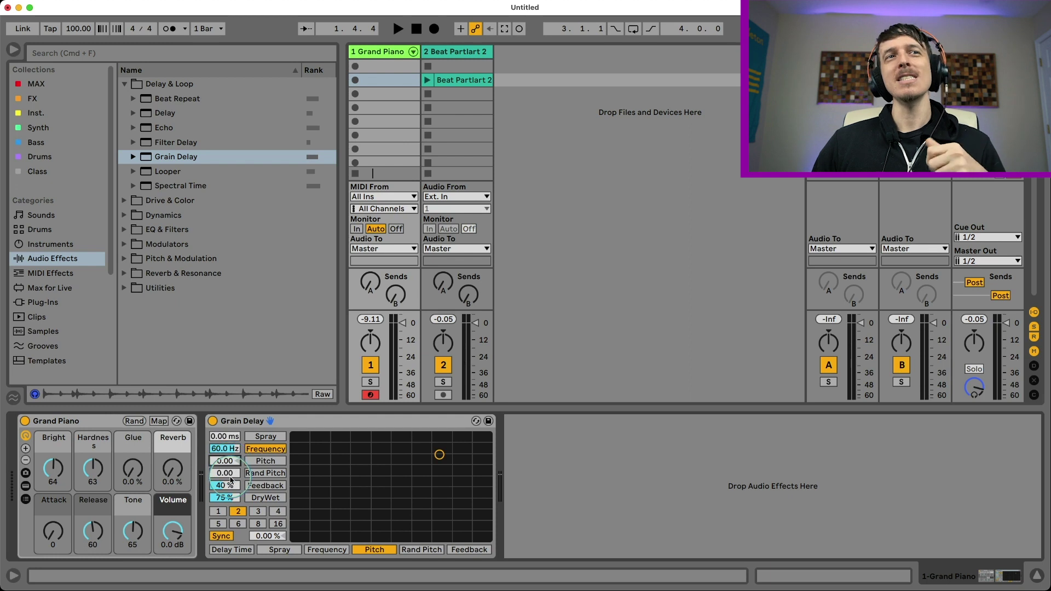
# Step: Lower the Grain Delay's Frequency to 1.00 Hz and set its Spray to 79.4 ms after trying 500 ms and 176 ms
pyautogui.click(220, 437)
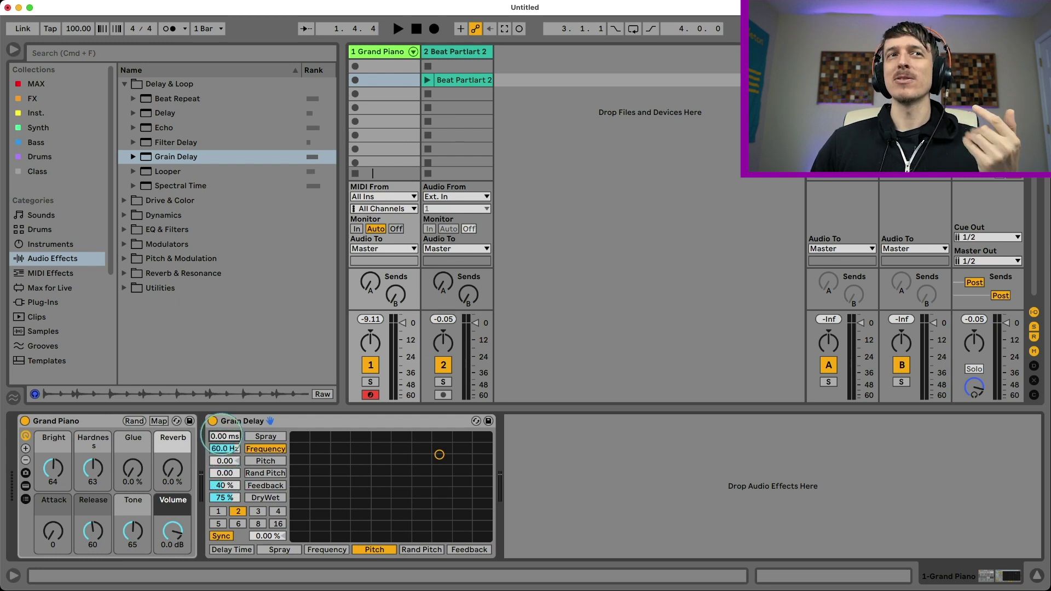
pyautogui.click(224, 448)
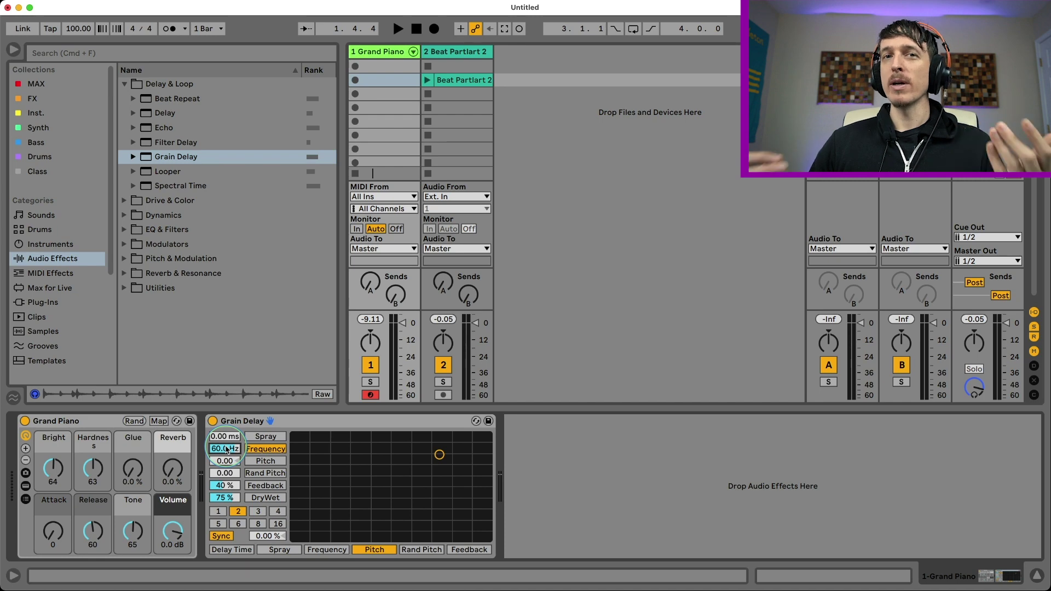
pyautogui.moveTo(227, 449); pyautogui.dragTo(229, 503)
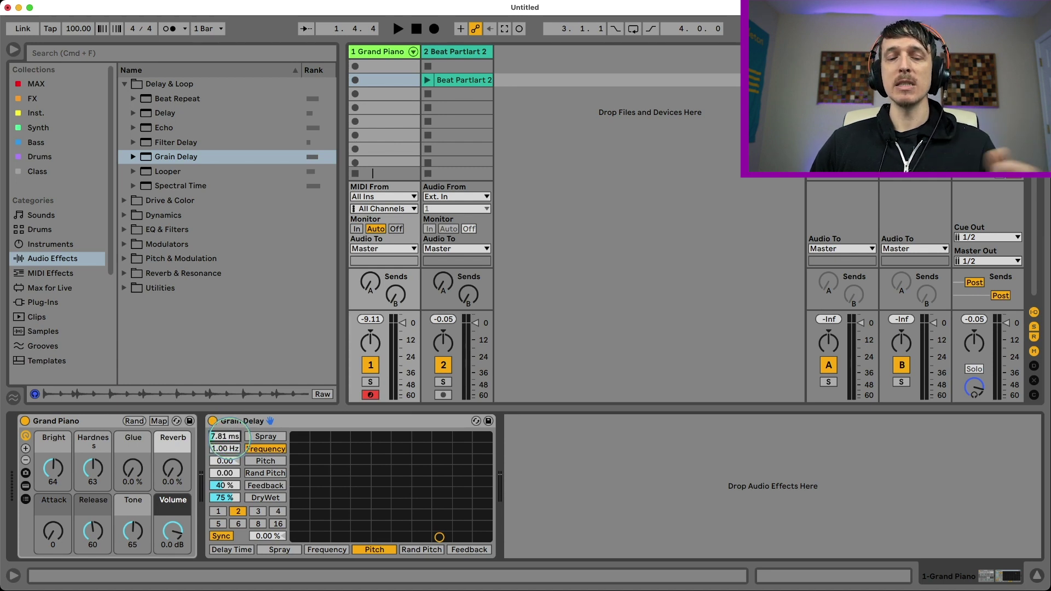
pyautogui.moveTo(230, 441); pyautogui.dragTo(231, 401)
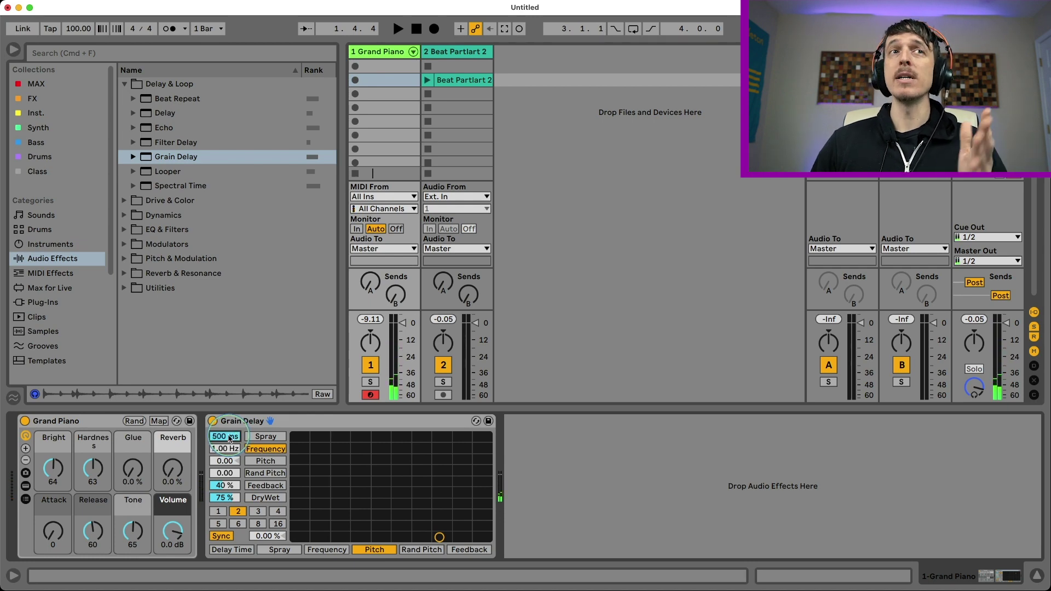
pyautogui.moveTo(229, 439); pyautogui.dragTo(229, 471)
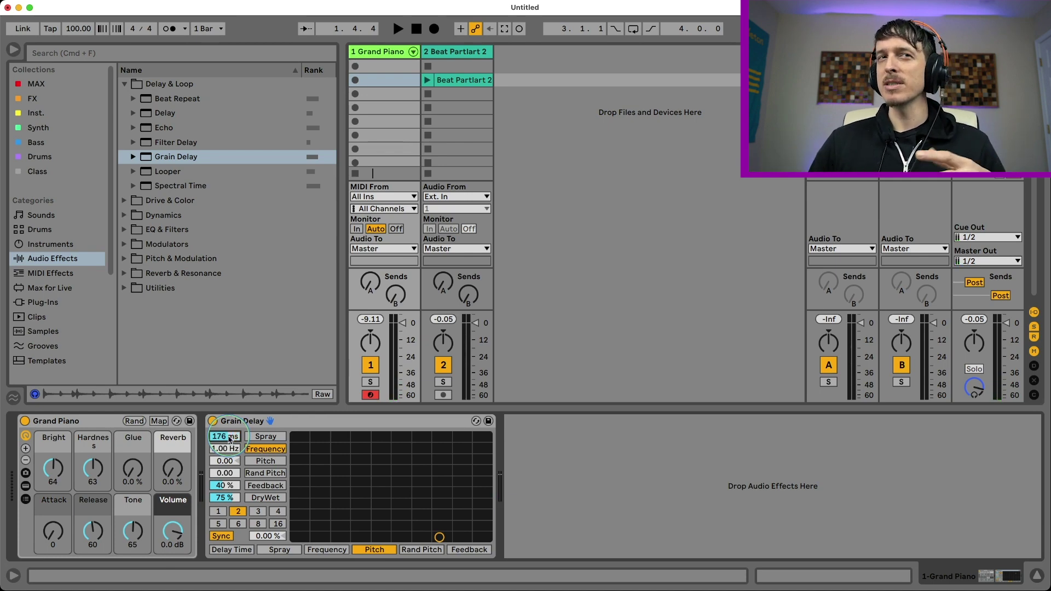
pyautogui.moveTo(228, 436); pyautogui.dragTo(220, 453)
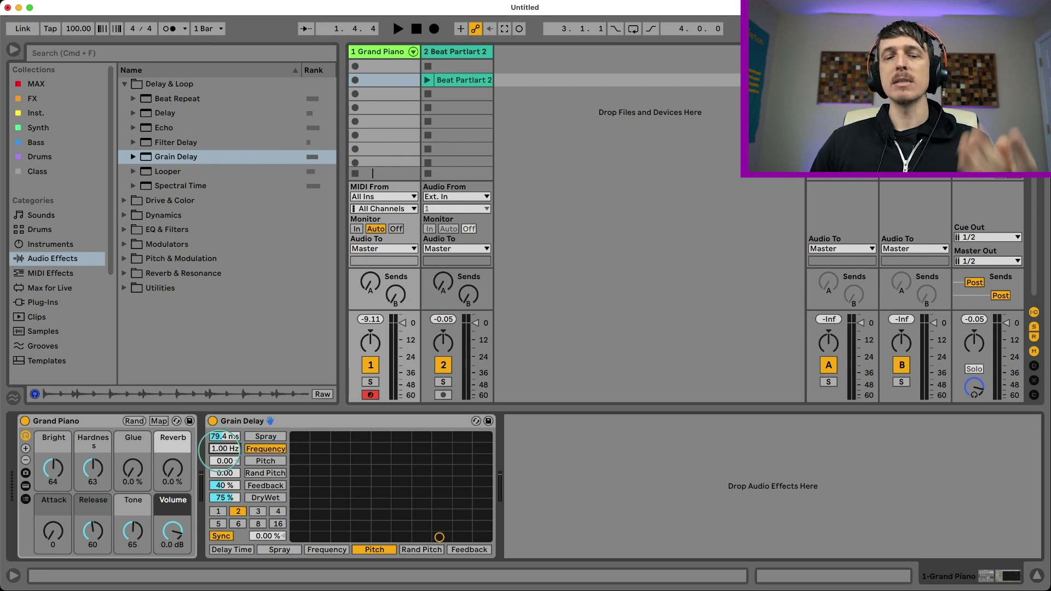
# Step: Sweep the Grain Delay's Frequency up to about 119 Hz and bring it back down to 3.24 Hz
pyautogui.moveTo(221, 450); pyautogui.dragTo(222, 442)
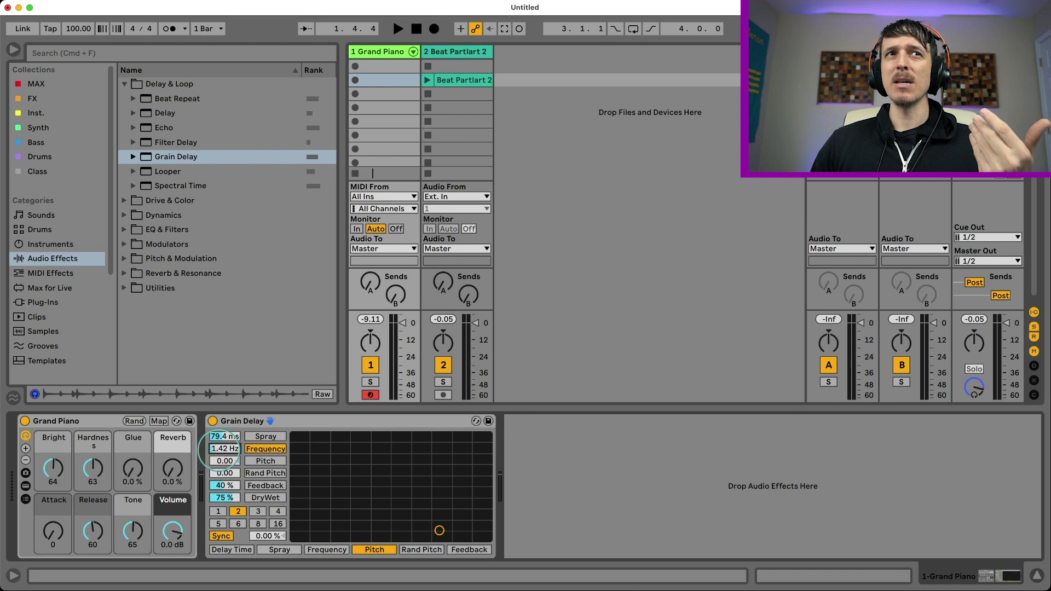
pyautogui.moveTo(220, 450); pyautogui.dragTo(220, 372)
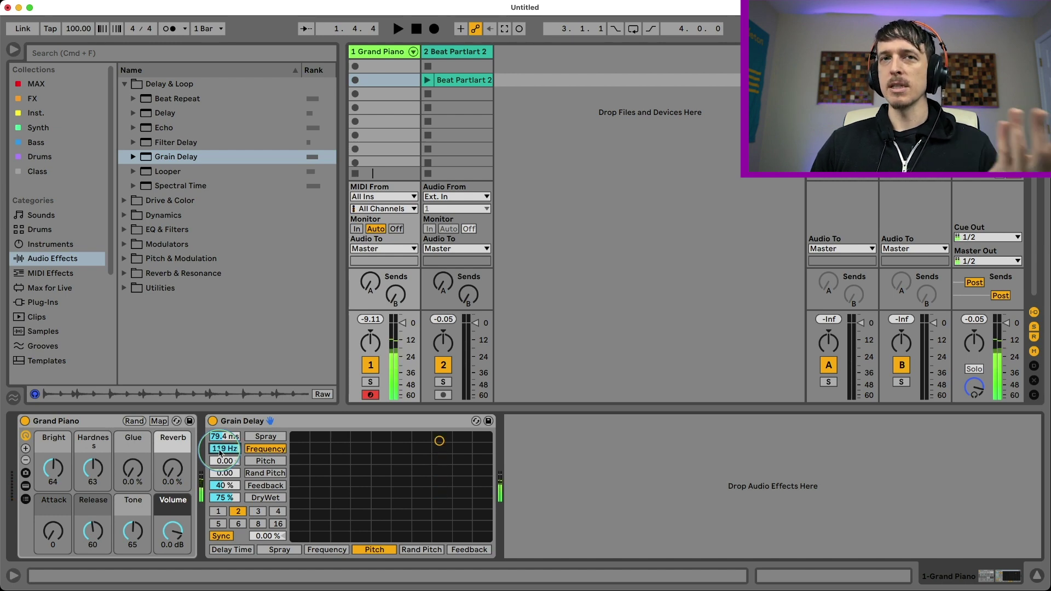
pyautogui.moveTo(219, 451); pyautogui.dragTo(219, 524)
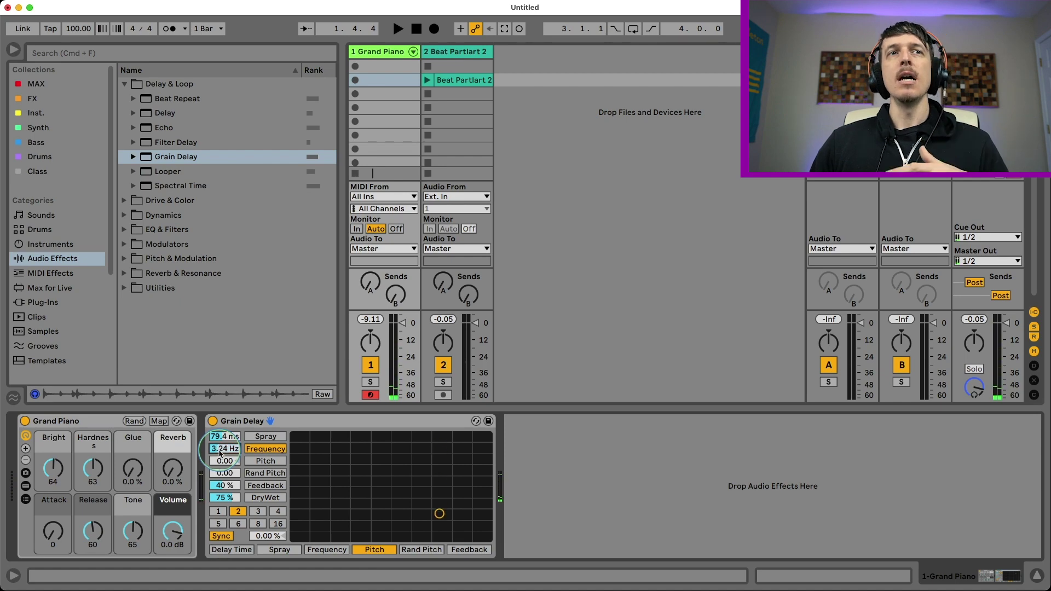
# Step: Reduce the Grain Delay's Spray to 0.03 ms and its Frequency to 2.28 Hz
pyautogui.click(226, 487)
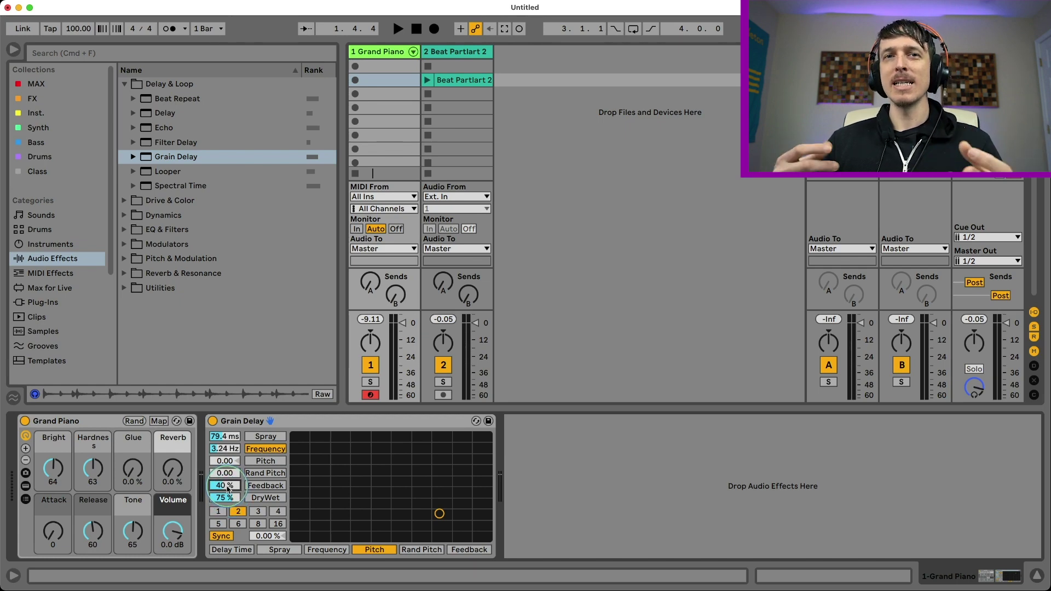
pyautogui.click(228, 475)
pyautogui.click(229, 451)
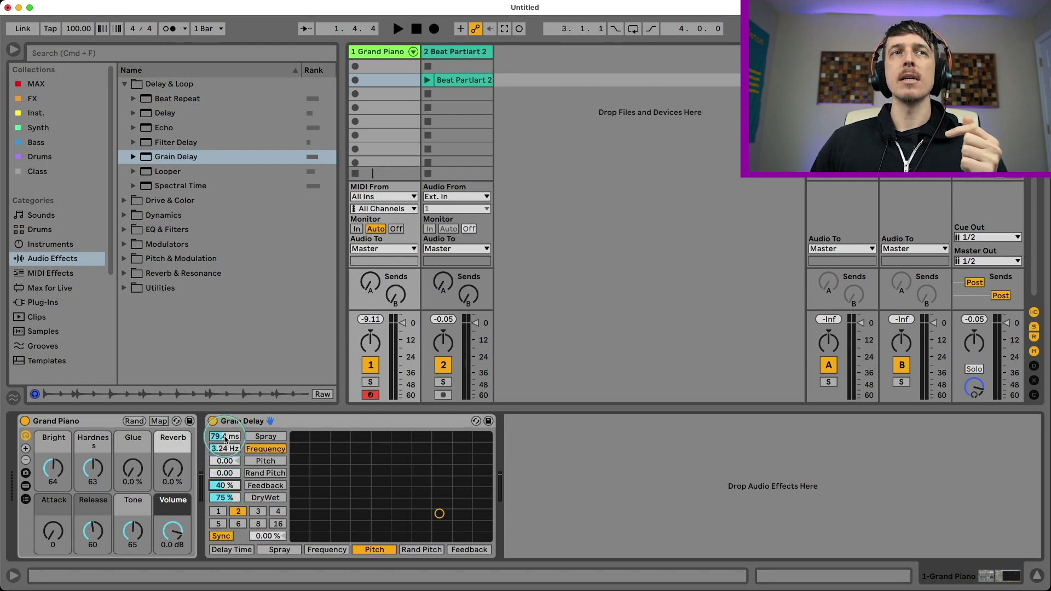
pyautogui.moveTo(227, 451)
pyautogui.mouseDown()
pyautogui.moveTo(228, 431)
pyautogui.moveTo(228, 446)
pyautogui.mouseUp()
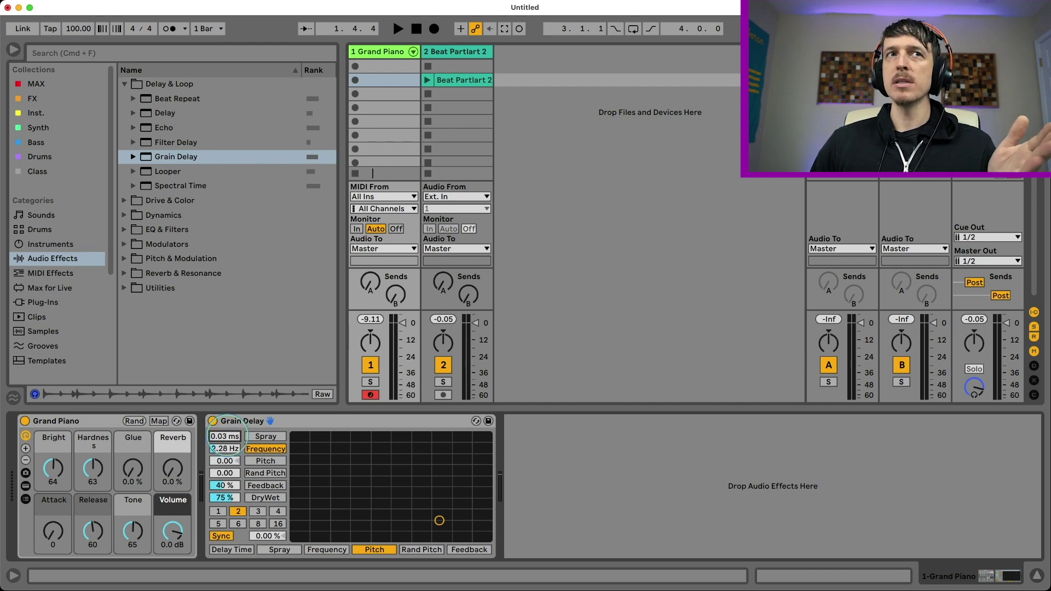
# Step: Set the Grain Delay's Pitch to 12 so the delayed signal sounds an octave higher
pyautogui.click(230, 461)
pyautogui.moveTo(230, 462)
pyautogui.mouseDown()
pyautogui.moveTo(229, 427)
pyautogui.moveTo(230, 462)
pyautogui.mouseUp()
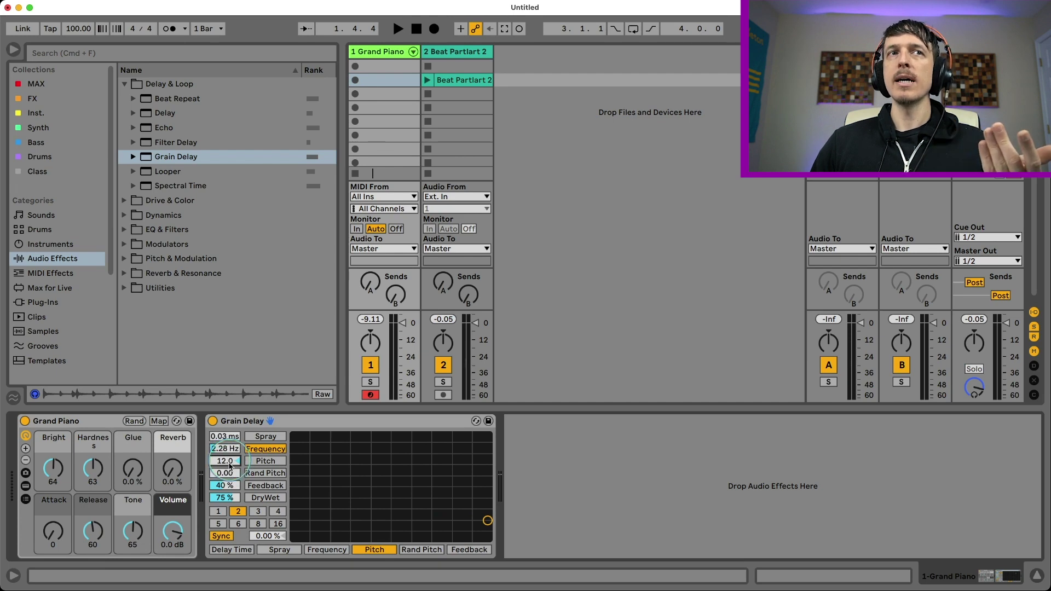
pyautogui.click(229, 487)
pyautogui.click(230, 497)
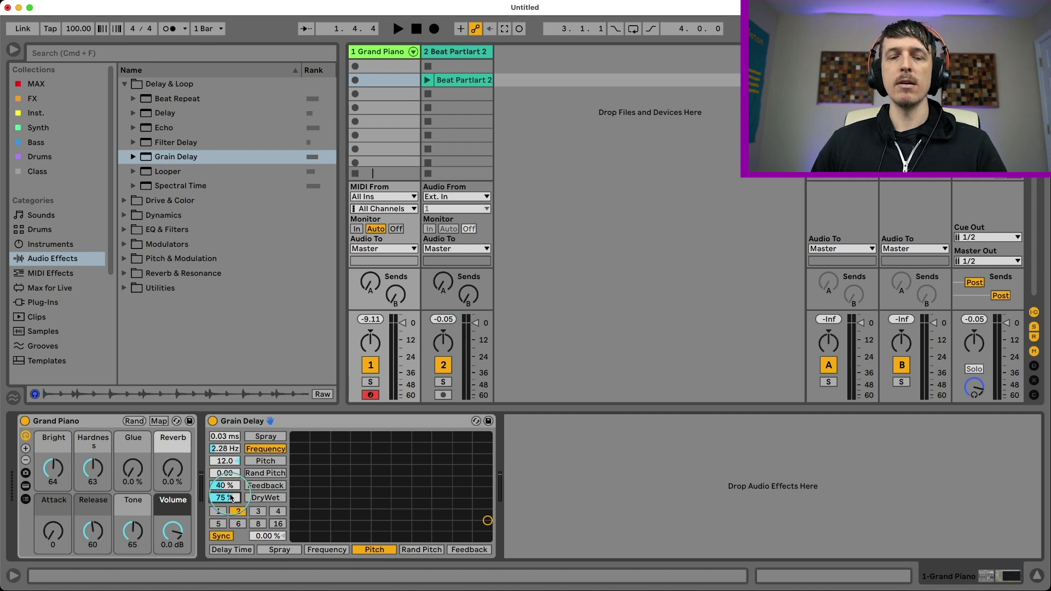
pyautogui.click(237, 461)
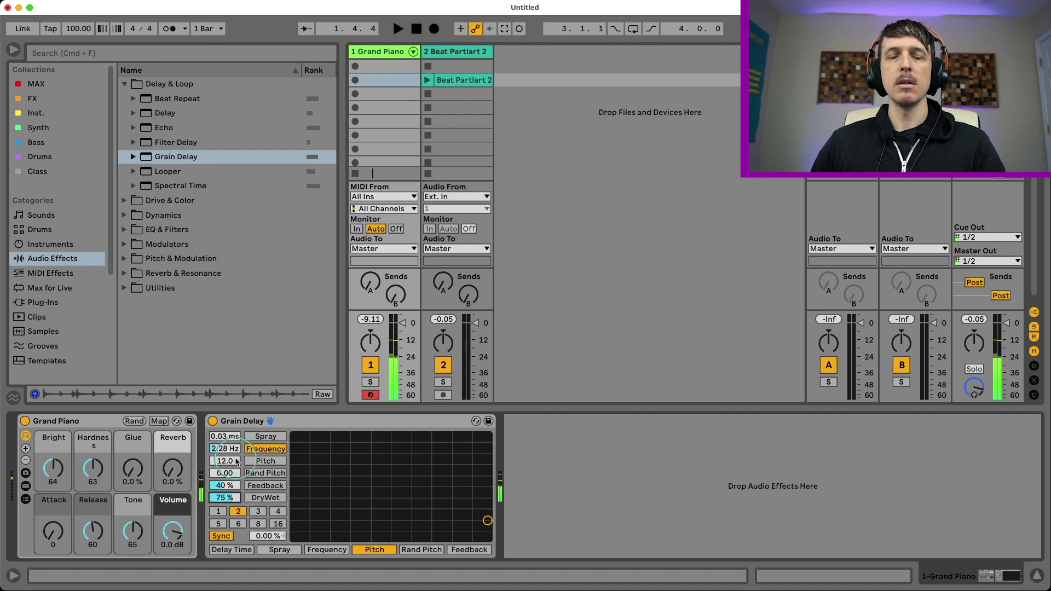
pyautogui.click(256, 452)
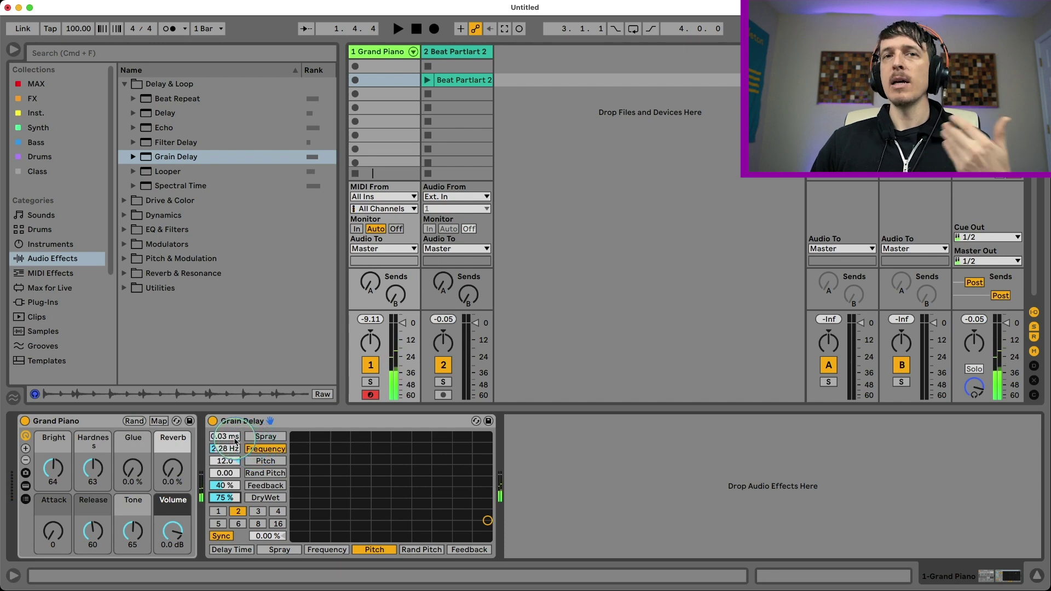
# Step: Raise the Grain Delay's Spray up to 500 ms and reduce it in stages to 20.6 ms
pyautogui.moveTo(233, 441); pyautogui.dragTo(233, 394)
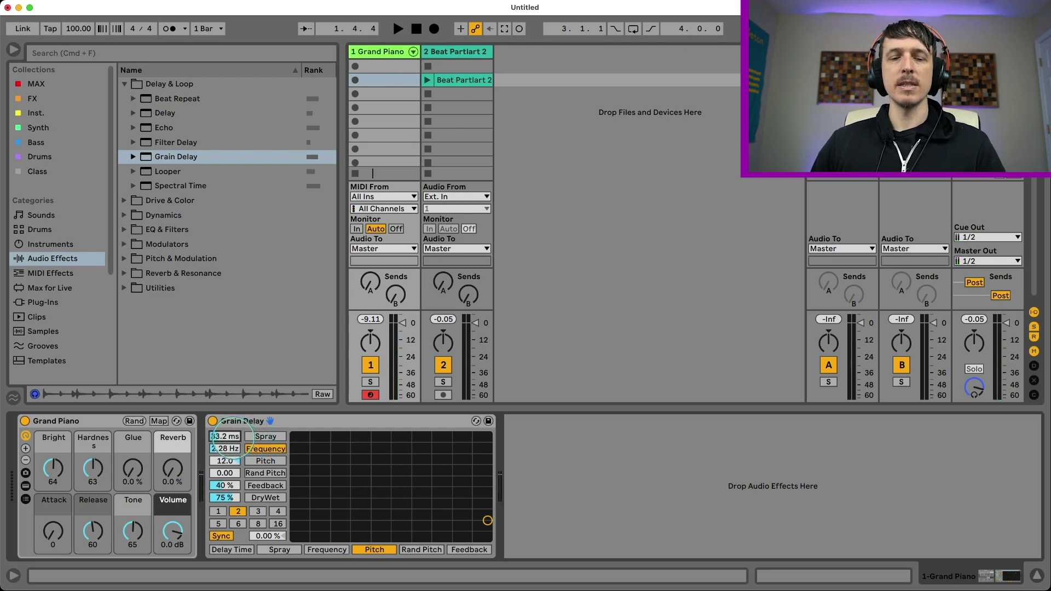
pyautogui.moveTo(232, 436); pyautogui.dragTo(233, 421)
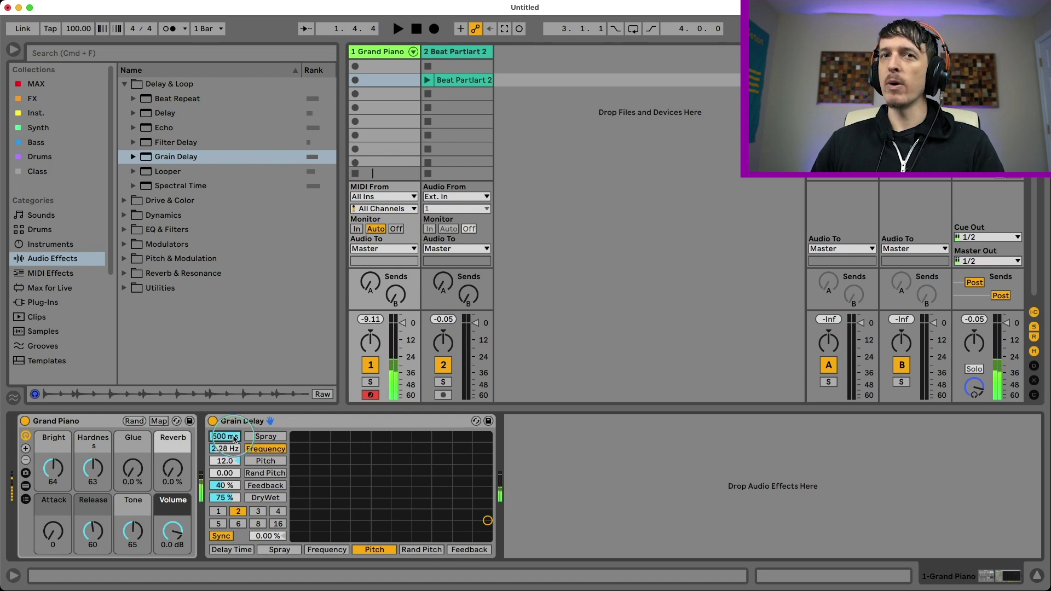
pyautogui.moveTo(214, 436); pyautogui.dragTo(234, 444)
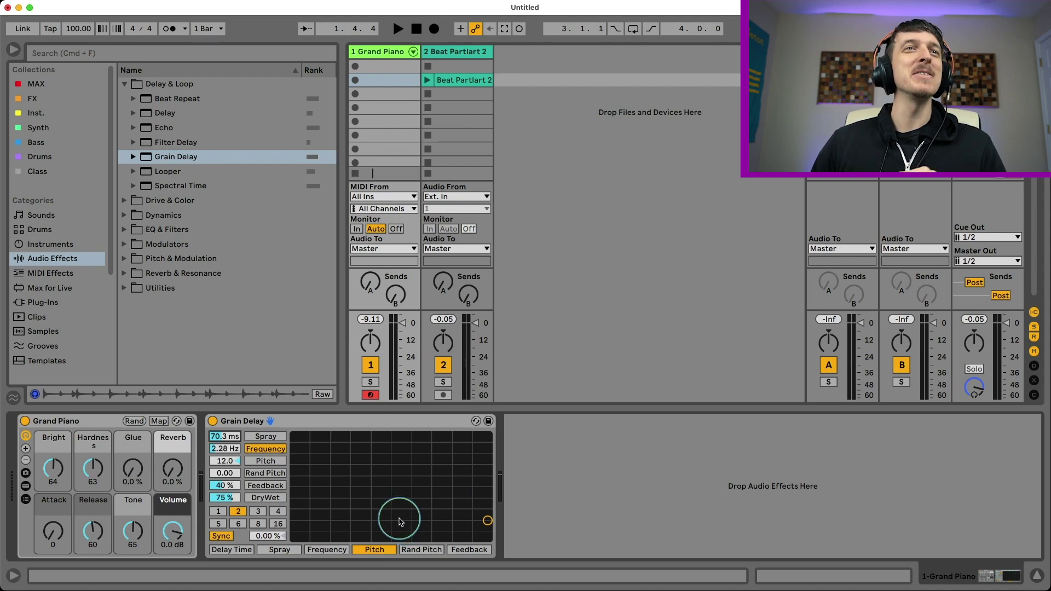
pyautogui.moveTo(231, 435)
pyautogui.mouseDown()
pyautogui.moveTo(229, 452)
pyautogui.moveTo(225, 440)
pyautogui.mouseUp()
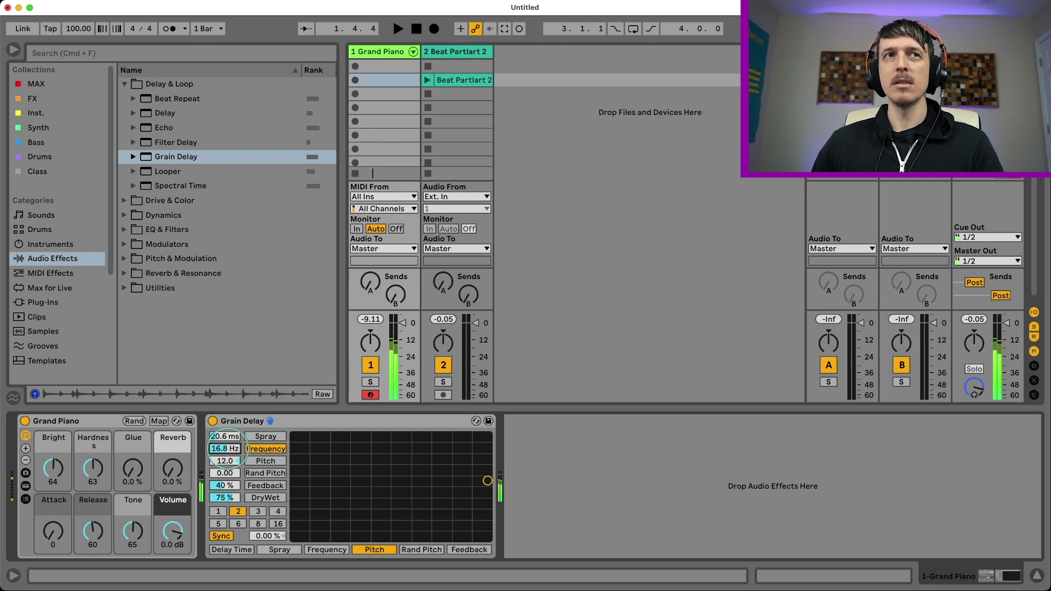
# Step: Raise the Grain Delay's Frequency to 41.2 Hz and bring it down to 11.3 Hz
pyautogui.moveTo(227, 449); pyautogui.dragTo(228, 431)
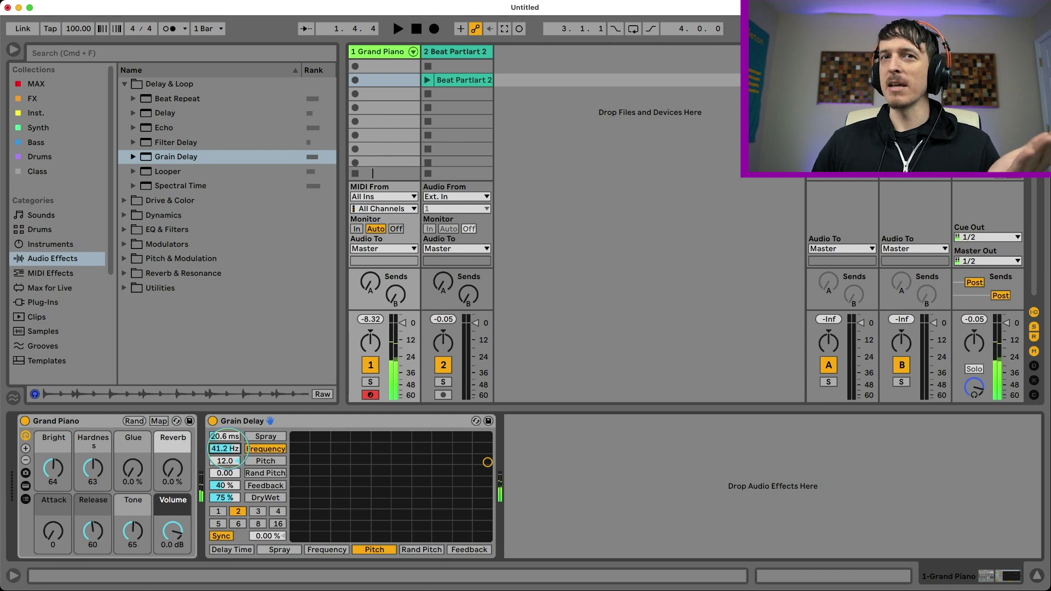
pyautogui.moveTo(227, 448); pyautogui.dragTo(228, 461)
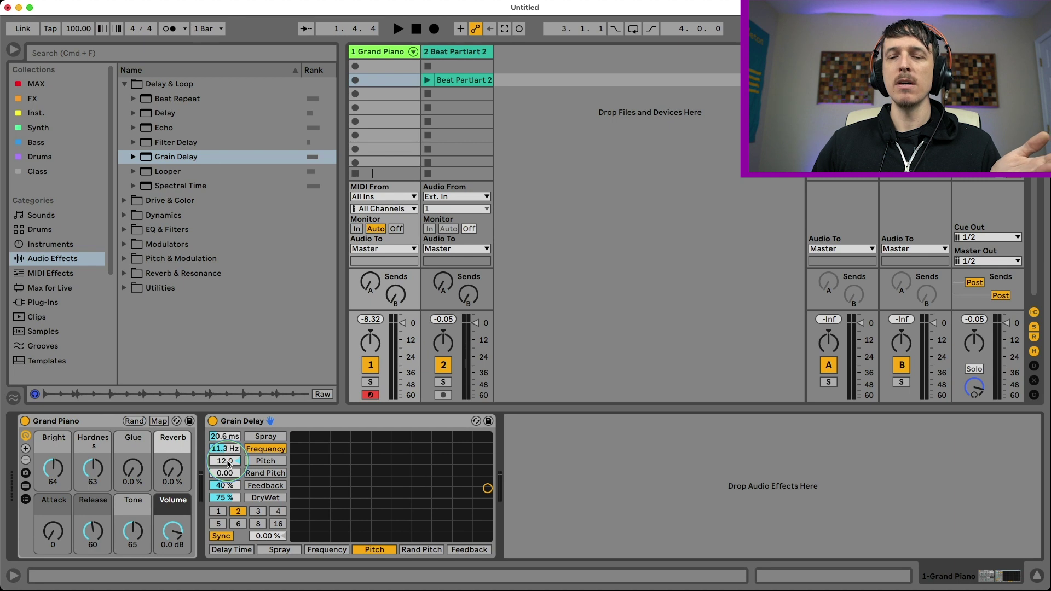
# Step: Try a Pitch of -12 in the Grain Delay and play a note through it
pyautogui.write('-12')
pyautogui.press('Return')
pyautogui.press('a')
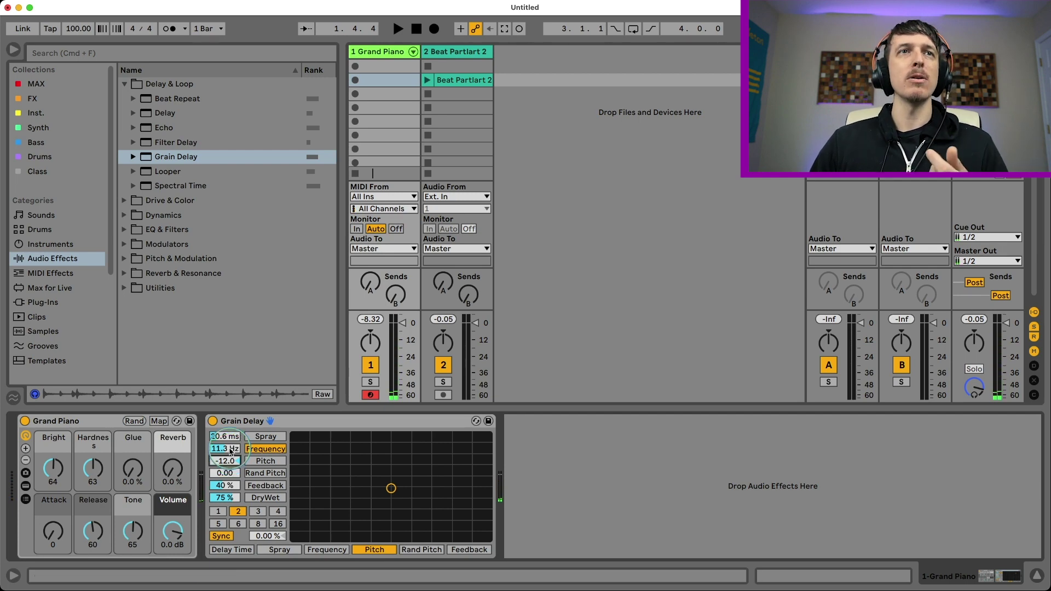
# Step: Set the Grain Delay's beat division to 3 and its Pitch to 12
pyautogui.click(225, 474)
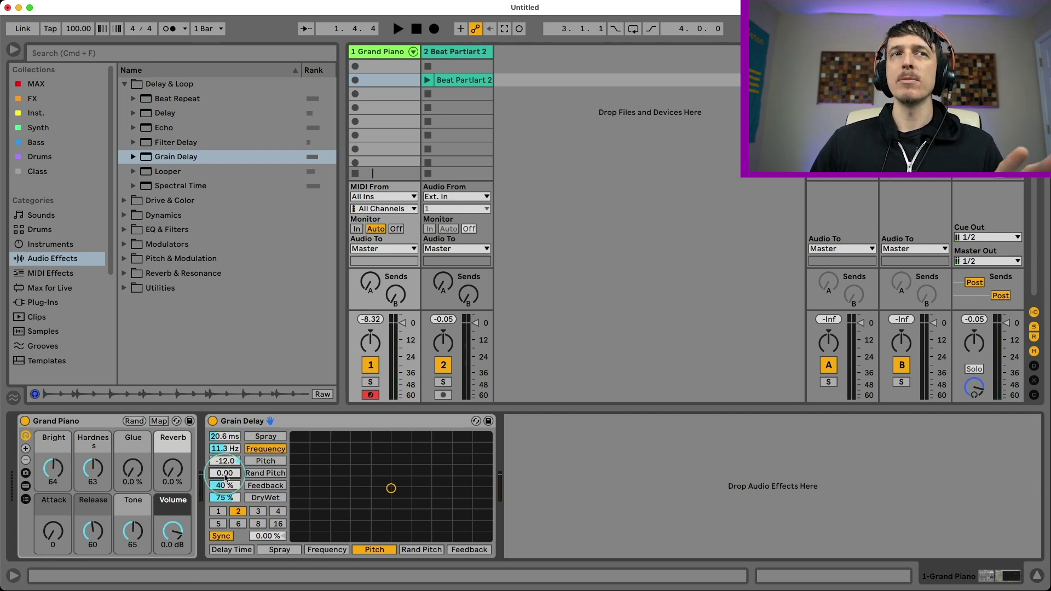
pyautogui.click(258, 512)
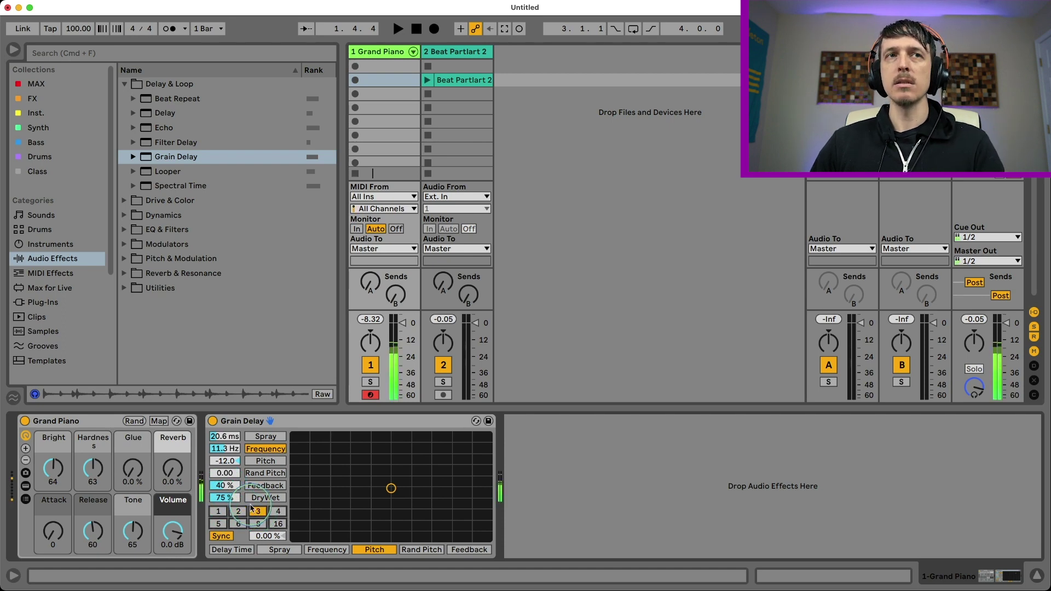
pyautogui.click(241, 460)
pyautogui.moveTo(242, 460); pyautogui.dragTo(224, 322)
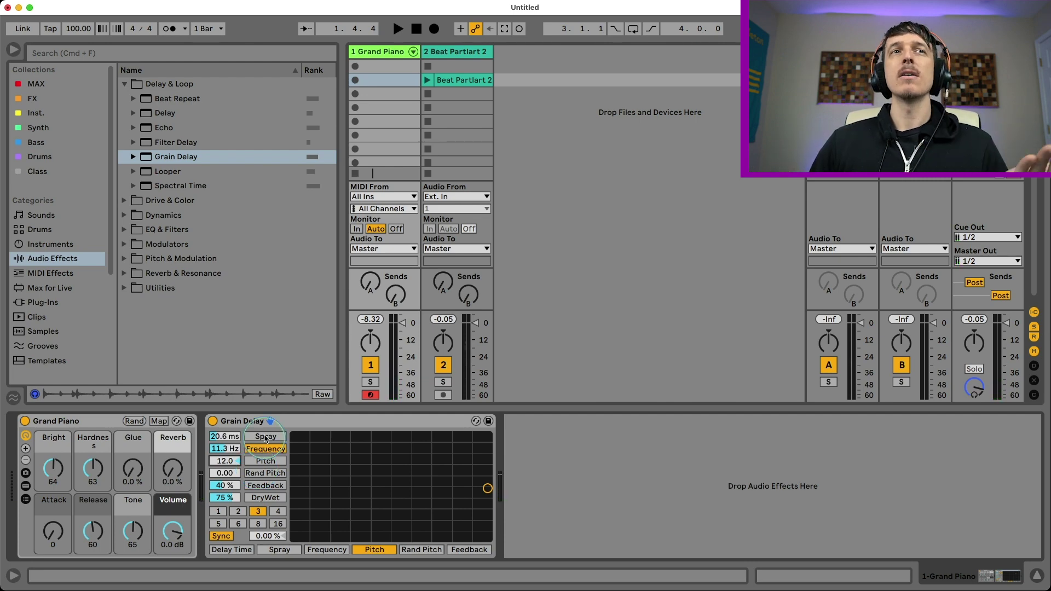
# Step: Move the Grain Delay from the Grand Piano track to the Beat Partlart 2 track and launch that track's clip
pyautogui.moveTo(268, 423); pyautogui.dragTo(455, 98)
pyautogui.click(427, 81)
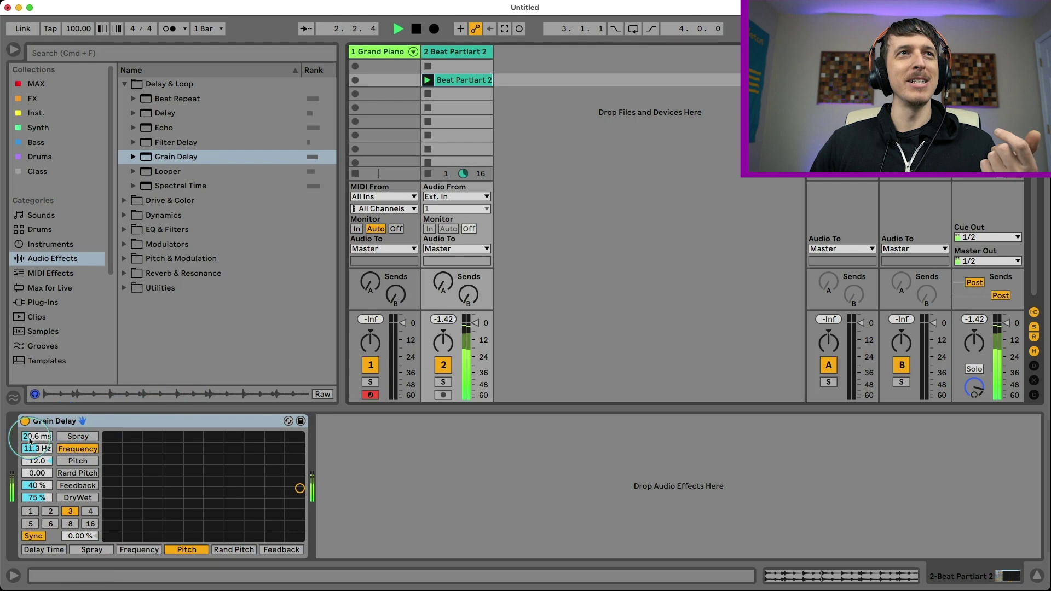
# Step: Set the Spray to 336 ms and the Frequency to about 1.4 Hz on the beat track's Grain Delay, and stop playback
pyautogui.moveTo(39, 451)
pyautogui.mouseDown()
pyautogui.moveTo(38, 482)
pyautogui.moveTo(35, 390)
pyautogui.mouseUp()
pyautogui.moveTo(38, 451); pyautogui.dragTo(37, 475)
pyautogui.press('space')
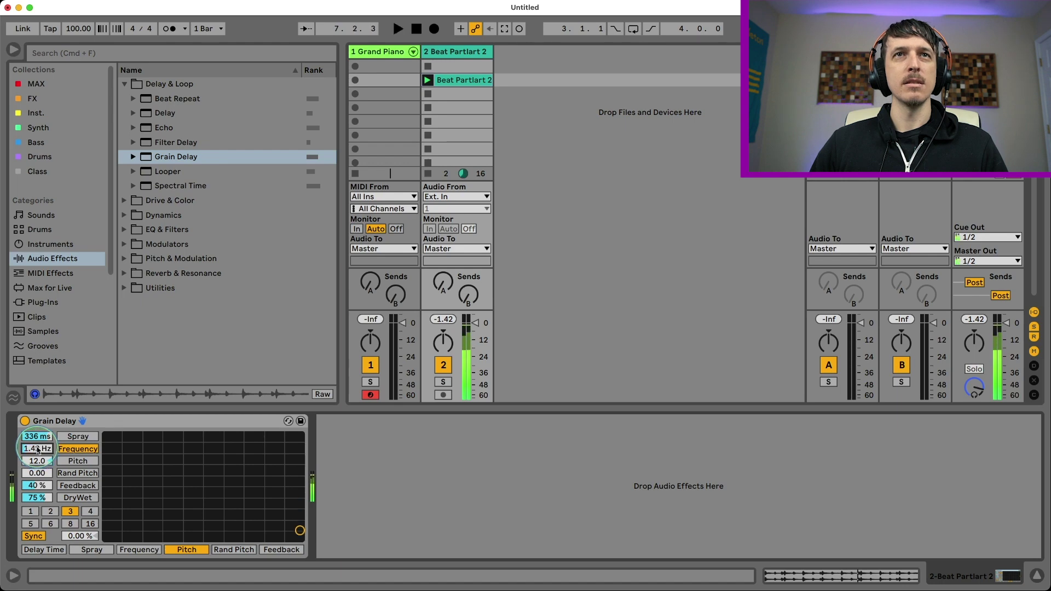